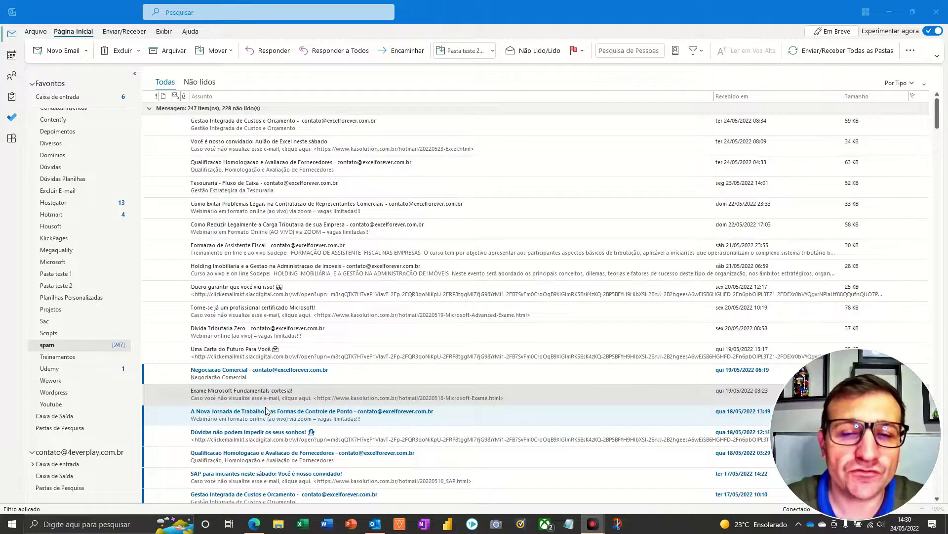
pyautogui.press('F5')
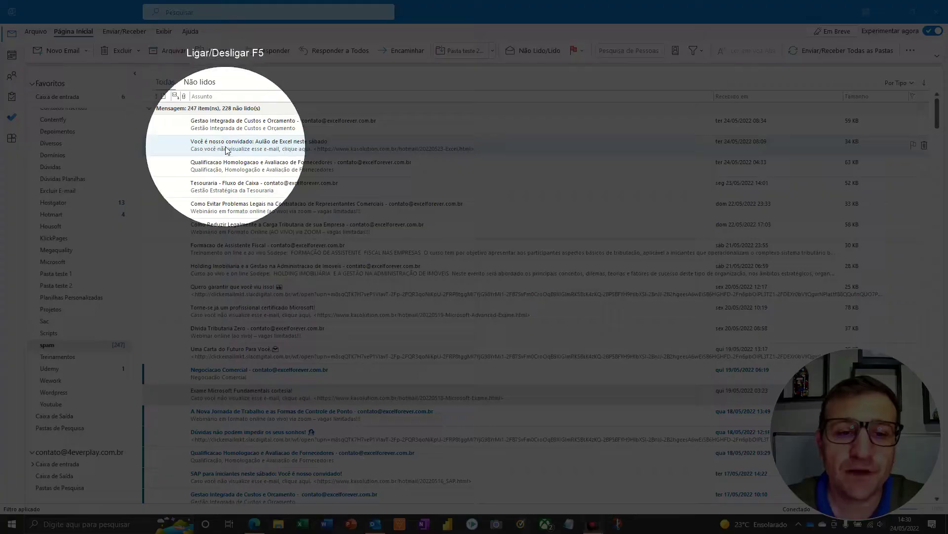
pyautogui.press('F5')
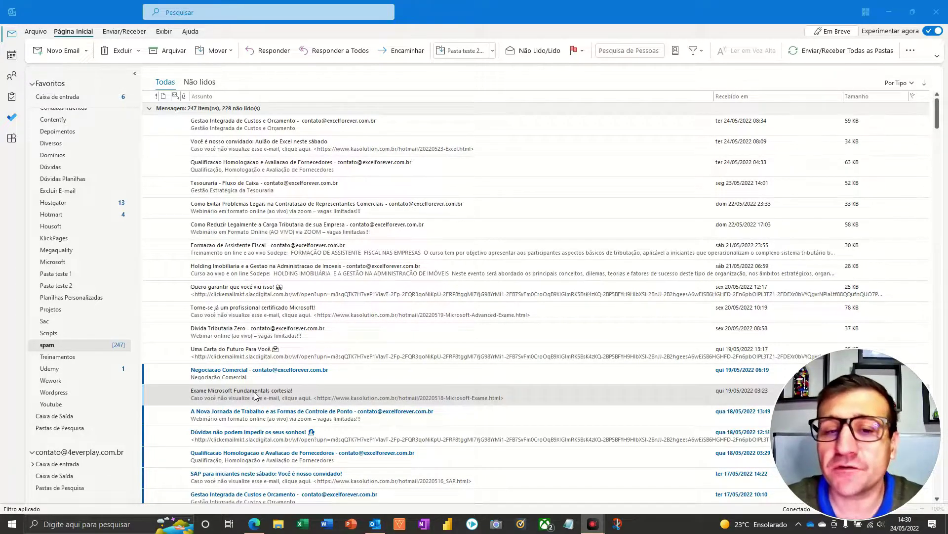
pyautogui.doubleClick(289, 169)
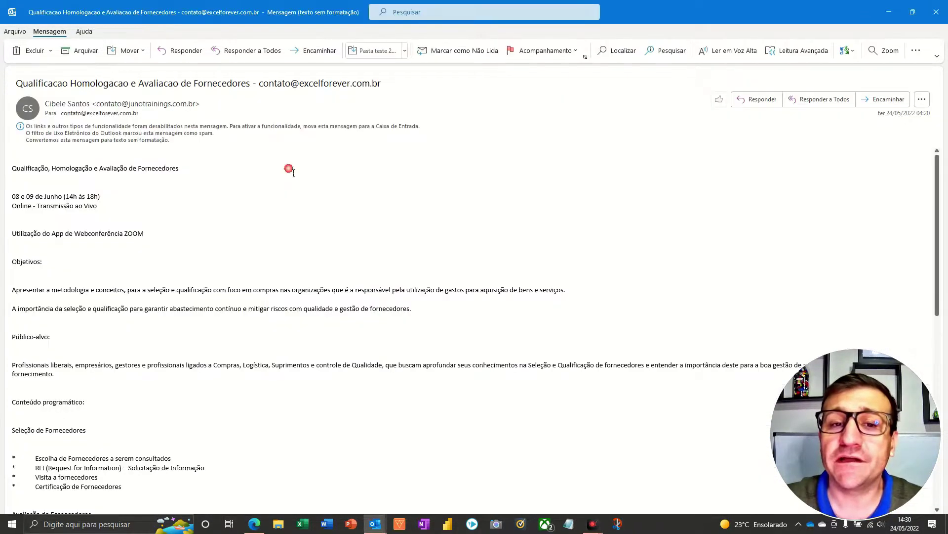
pyautogui.press('Escape')
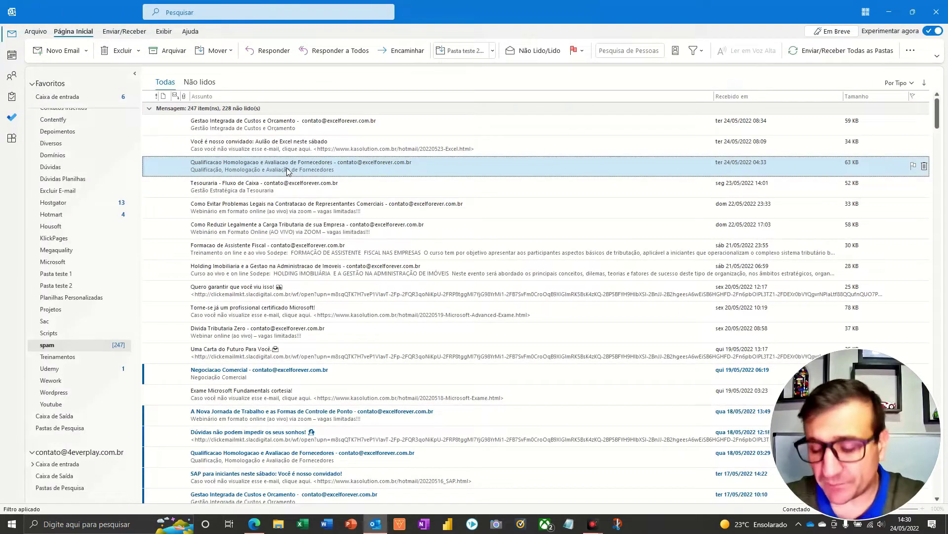
pyautogui.doubleClick(288, 170)
pyautogui.press('Escape')
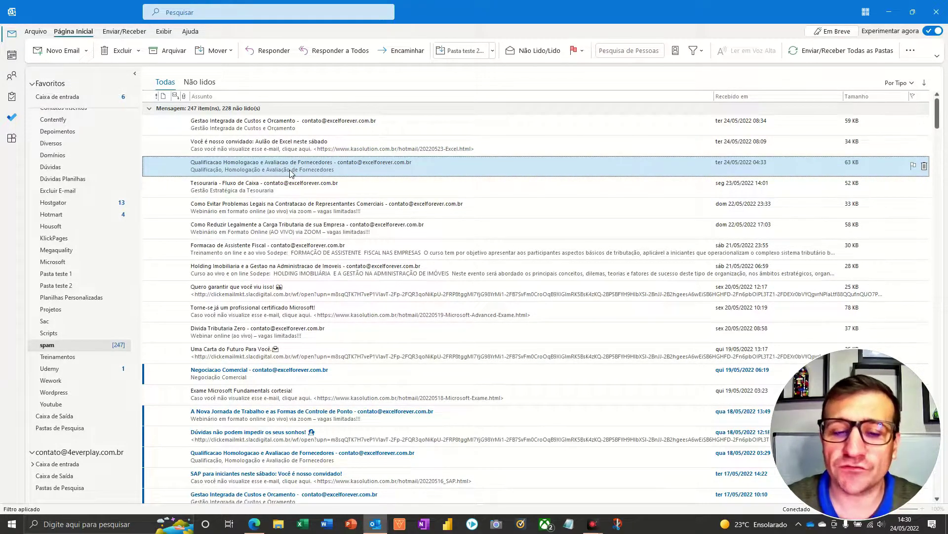
pyautogui.hotkey('shift', 'Down')
pyautogui.hotkey('shift', 'Down')
pyautogui.hotkey('shift', 'Down')
pyautogui.hotkey('shift', 'Down')
pyautogui.hotkey('shift', 'Down')
pyautogui.hotkey('shift', 'Down')
pyautogui.hotkey('shift', 'Down')
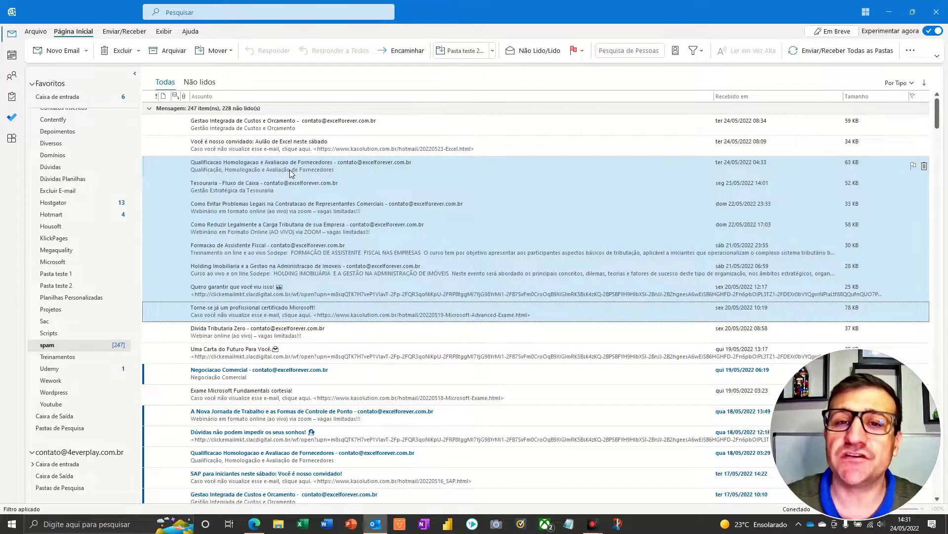
pyautogui.click(290, 170)
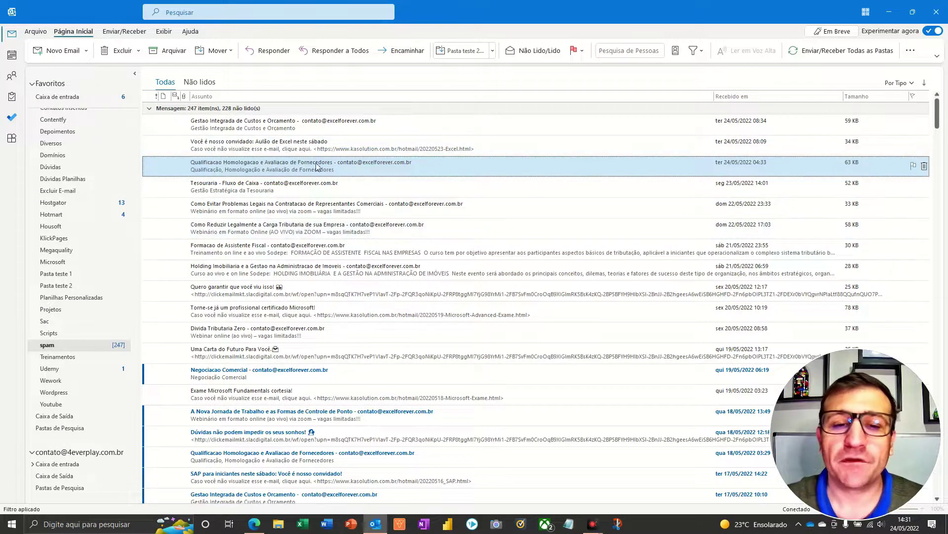
pyautogui.keyDown('shift'); pyautogui.click(309, 350); pyautogui.keyUp('shift')
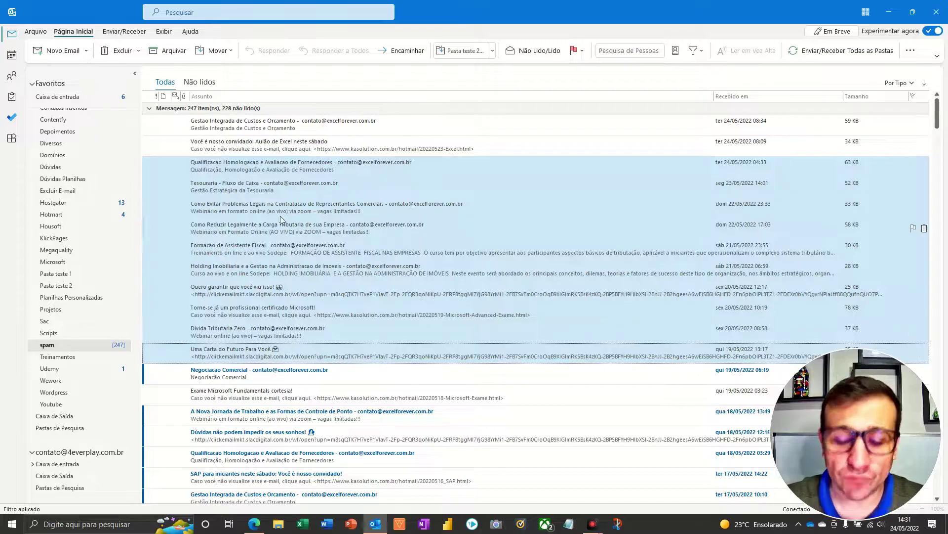
pyautogui.press('F5')
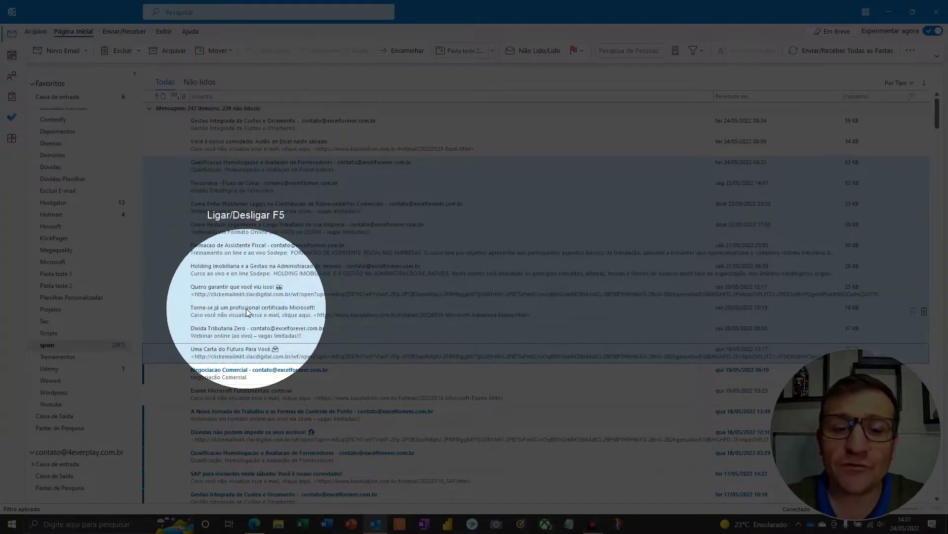
pyautogui.press('F5')
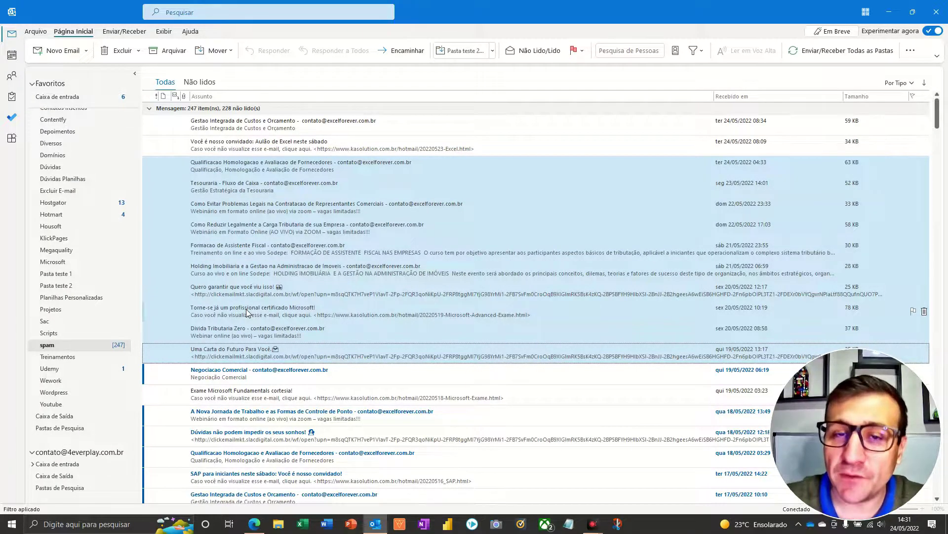
pyautogui.press('Return')
pyautogui.press('Left')
pyautogui.press('Return')
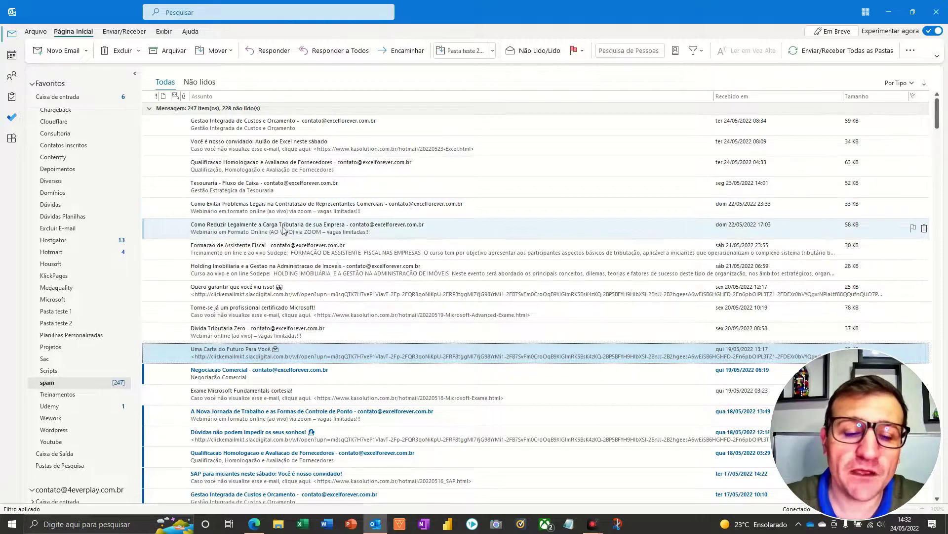
pyautogui.doubleClick(246, 334)
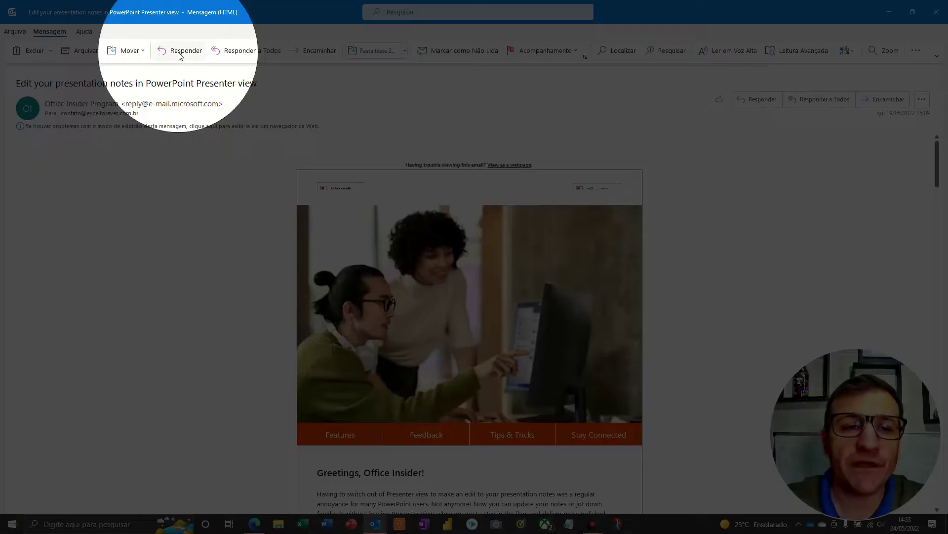
# - Start a reply to the PowerPoint Presenter view message, then discard the draft unsent
pyautogui.click(179, 56)
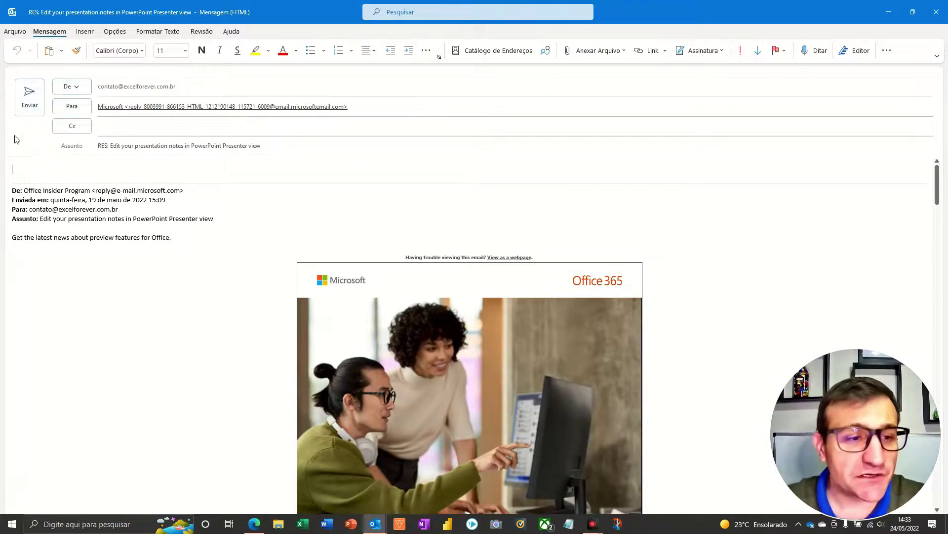
pyautogui.press('F5')
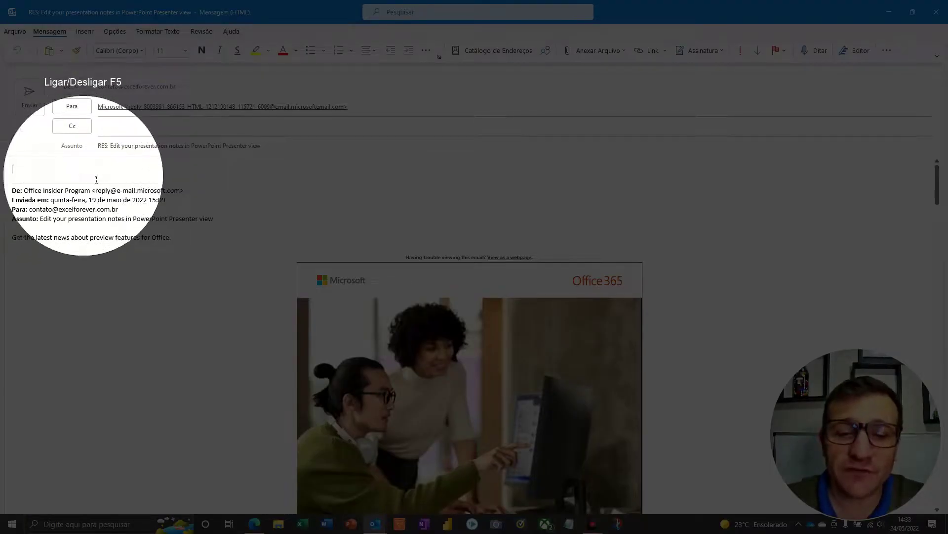
pyautogui.press('F5')
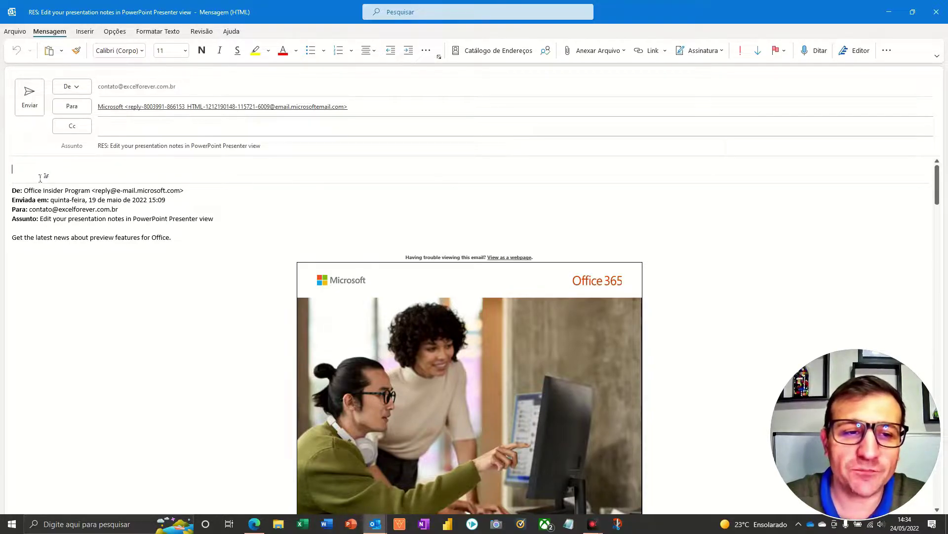
pyautogui.press('F5')
pyautogui.moveTo(292, 115)
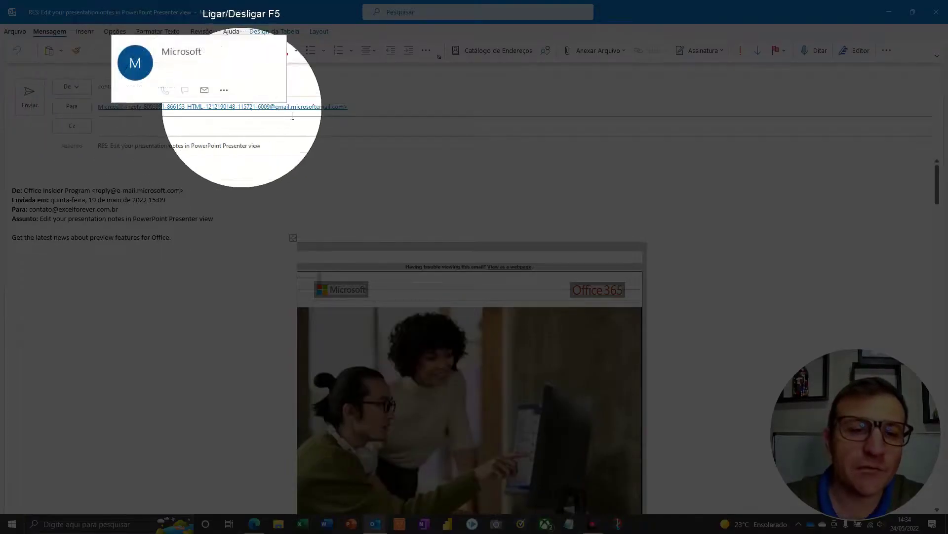
pyautogui.press('F5')
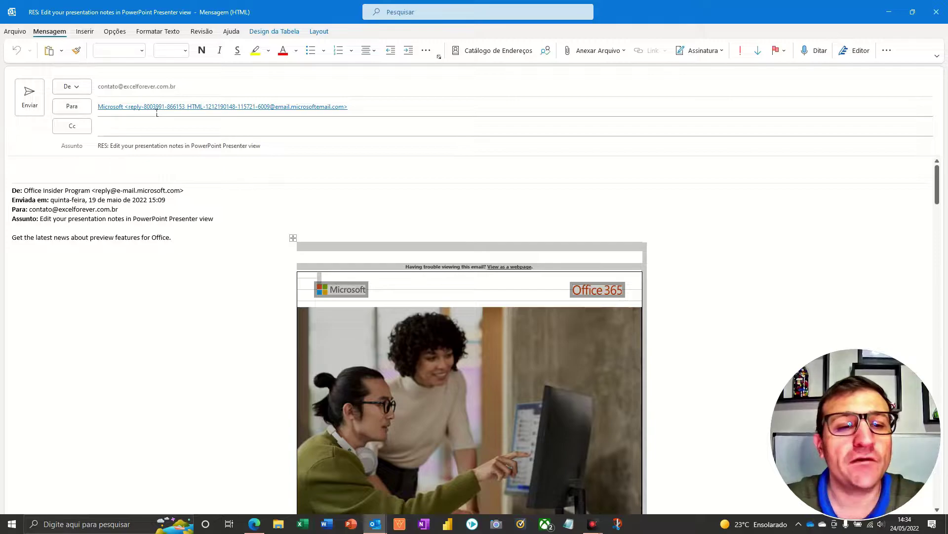
pyautogui.press('Escape')
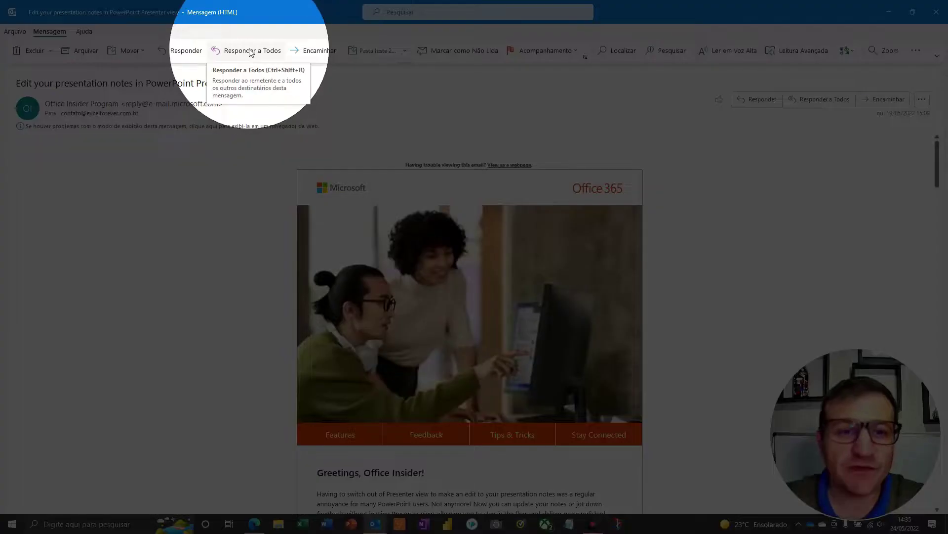
# - Discard a reply-all draft unsent, then start a new reply and place the cursor in its body
pyautogui.click(250, 52)
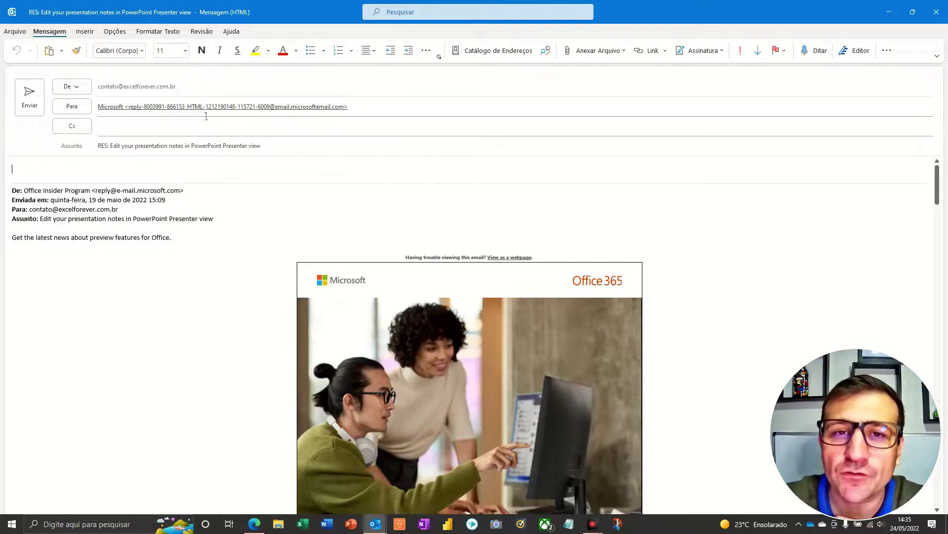
pyautogui.press('Escape')
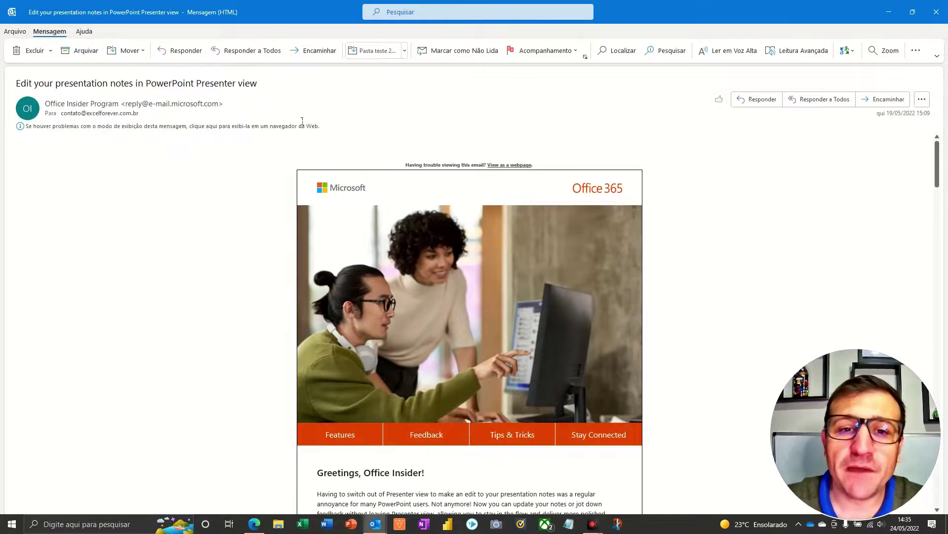
pyautogui.click(192, 55)
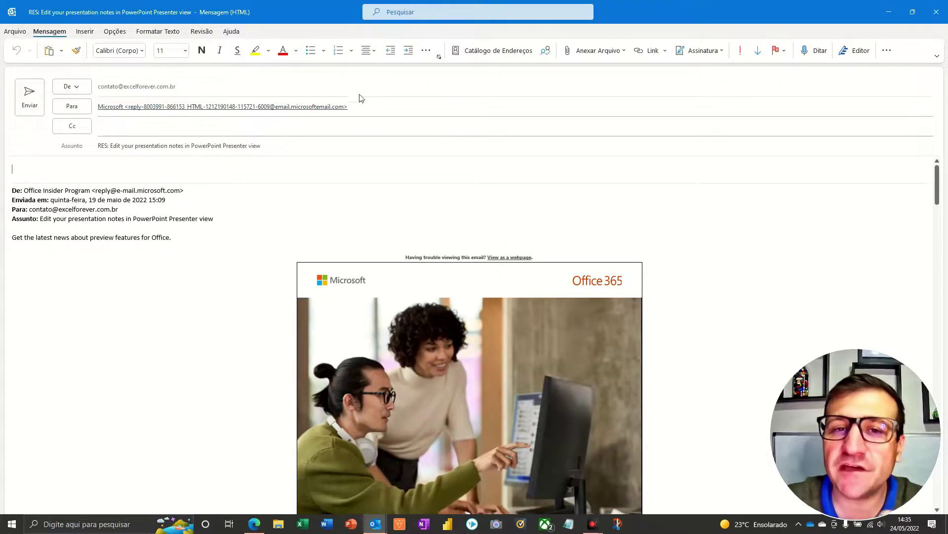
pyautogui.click(202, 164)
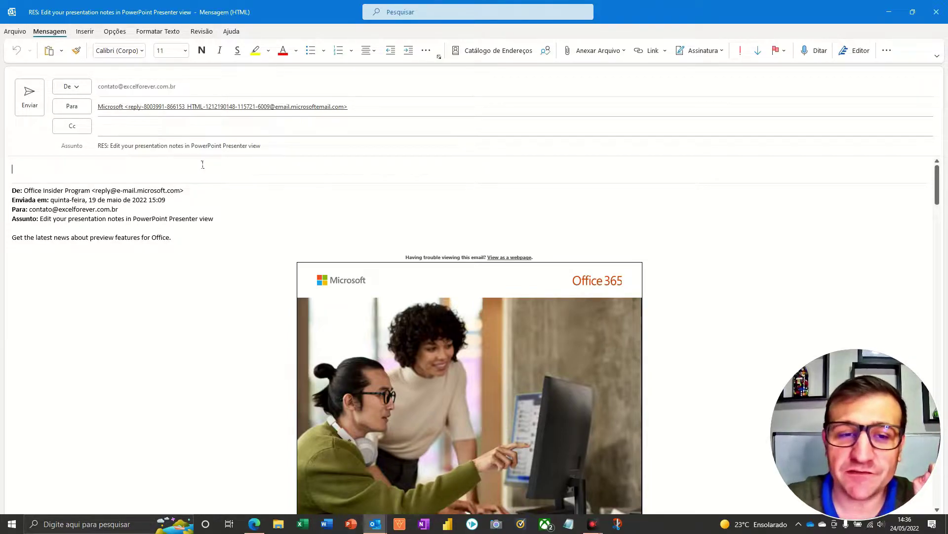
# - Browse the Assinatura saved-signatures list, then open a forward draft of the message
pyautogui.press('F5')
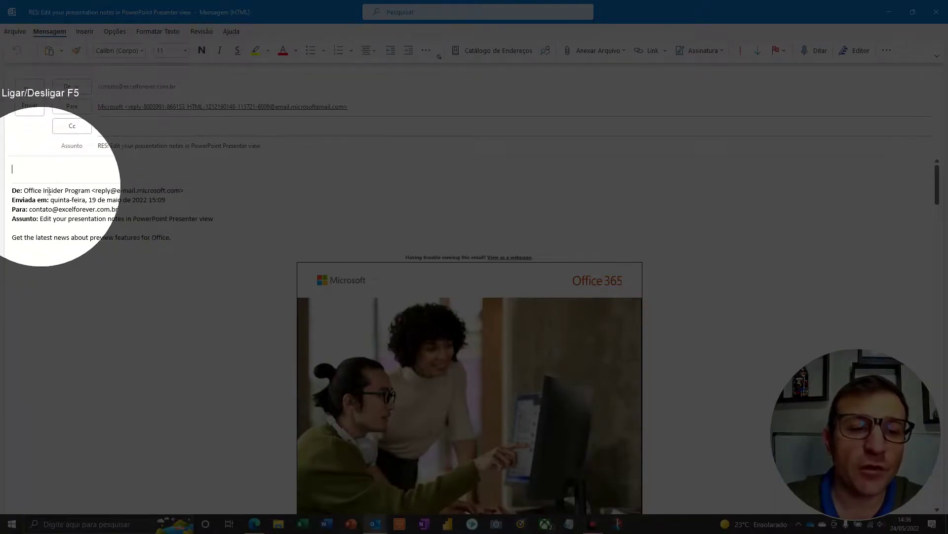
pyautogui.press('F5')
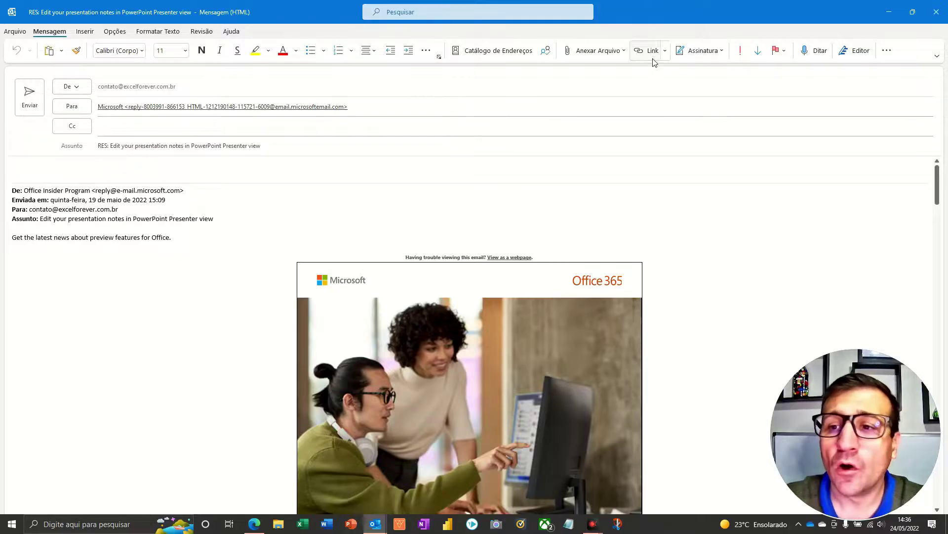
pyautogui.press('F5')
pyautogui.click(710, 55)
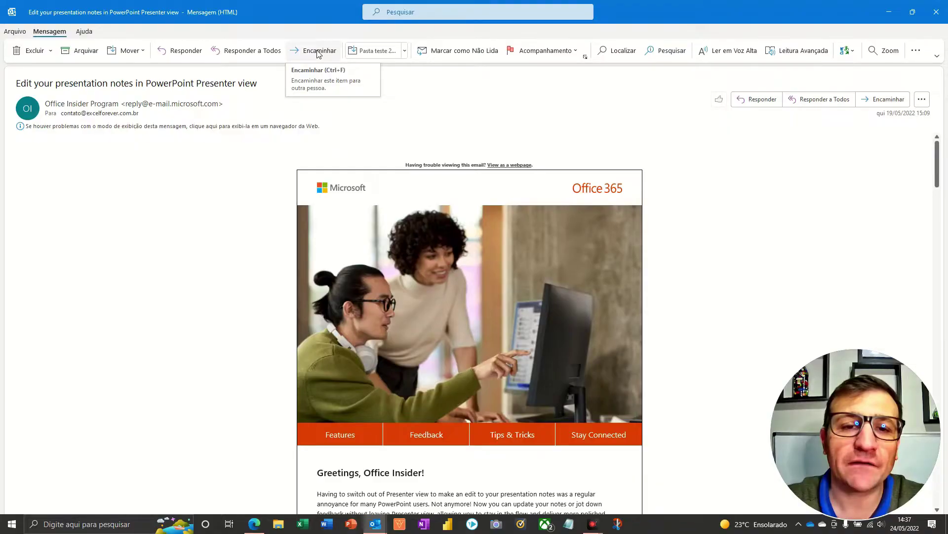
pyautogui.click(319, 53)
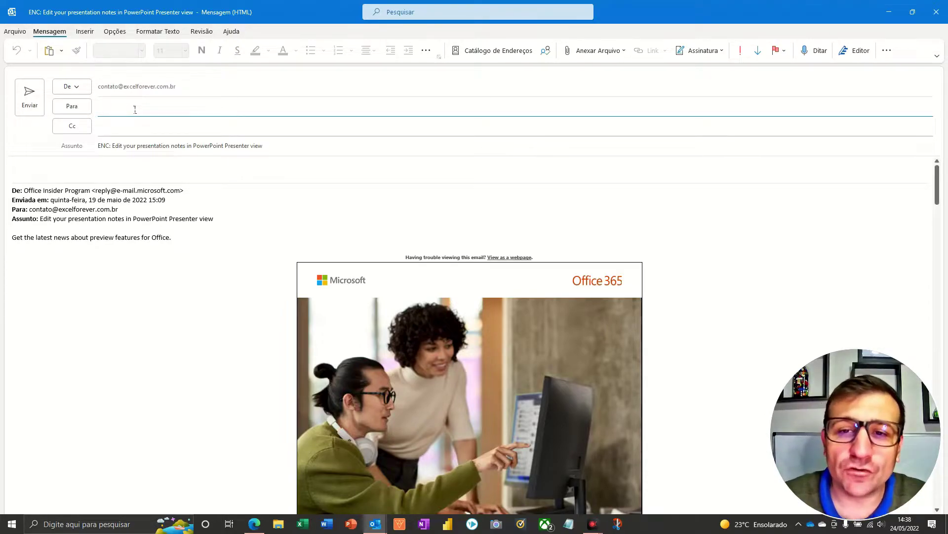
# - Close the address book without picking recipients, then discard the forward draft unsent
pyautogui.click(491, 53)
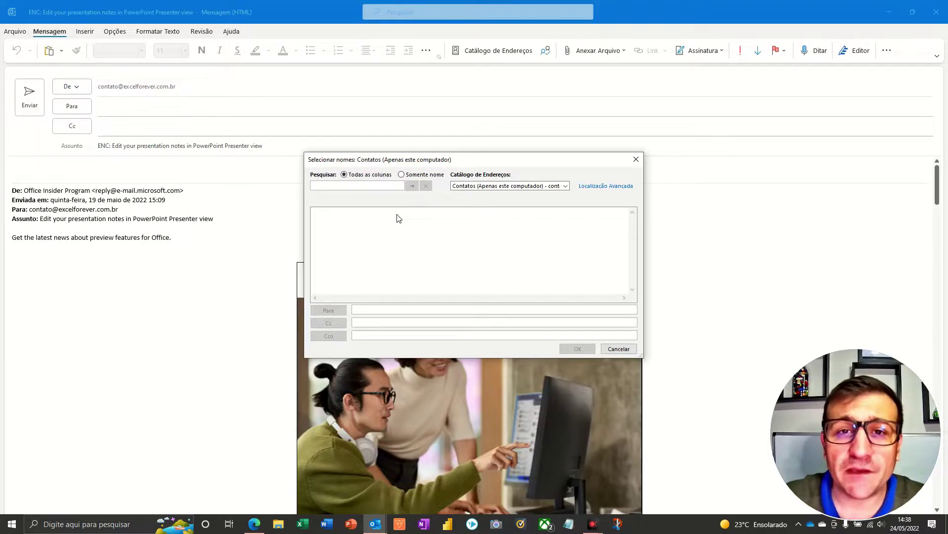
pyautogui.press('Escape')
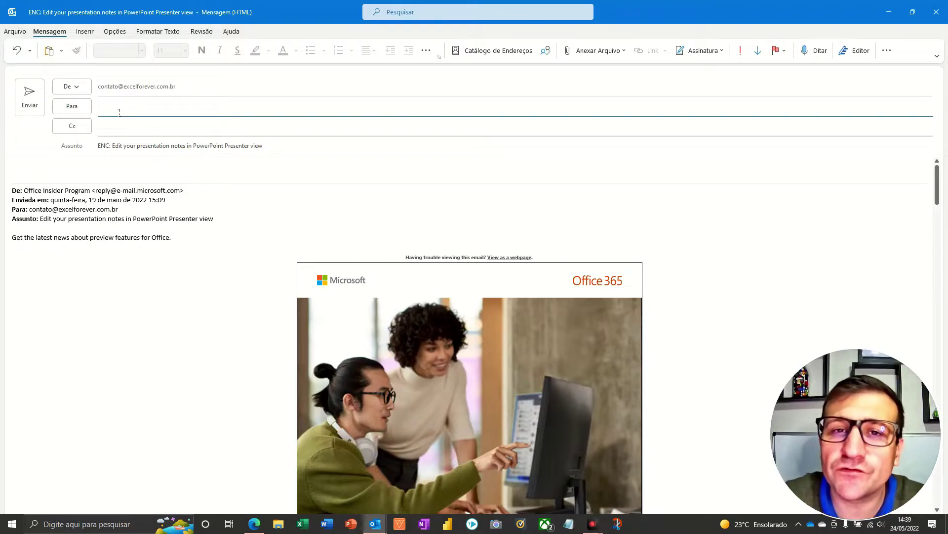
pyautogui.press('Escape')
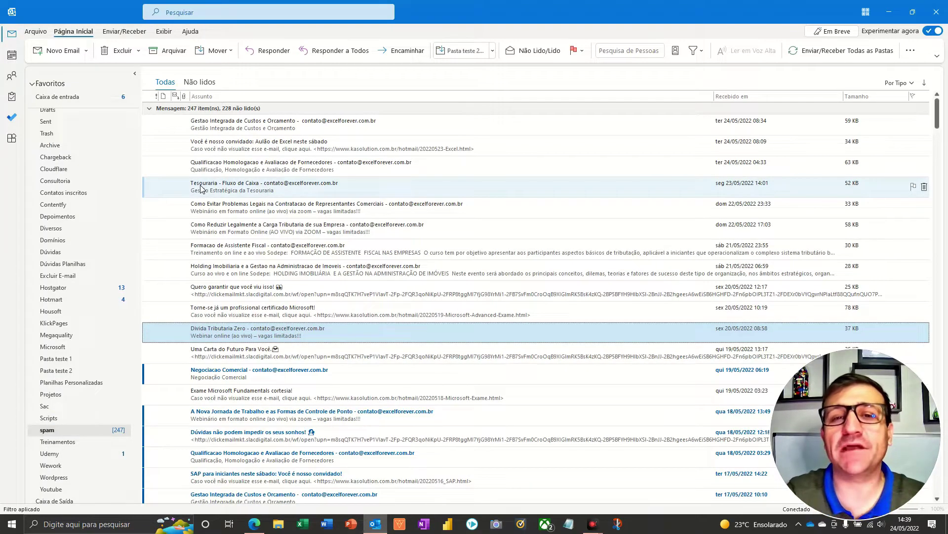
# - Delete Você é nosso convidado, Tesouraria - Fluxo de Caixa, the sales-representatives message and Como Reduzir Legalmente a Carga Tributaria
pyautogui.click(222, 145)
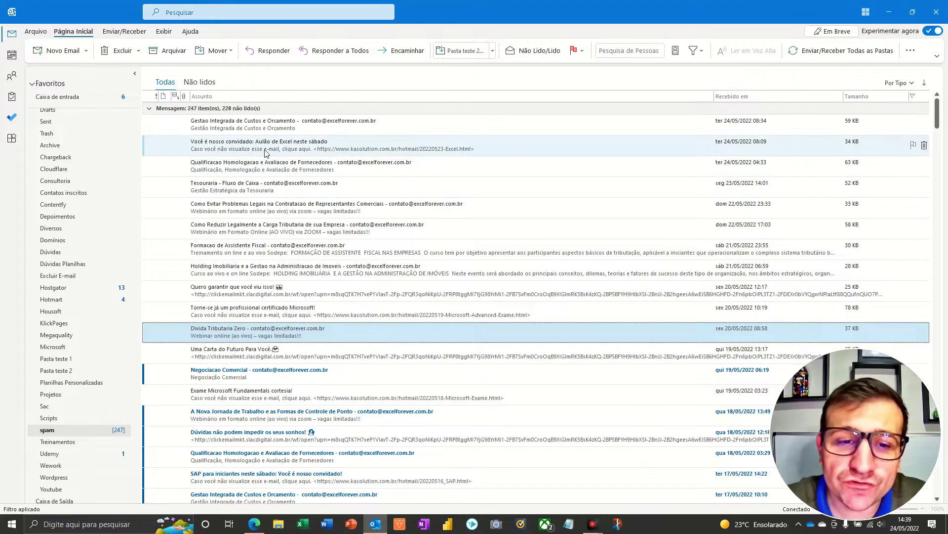
pyautogui.press('Delete')
pyautogui.click(248, 169)
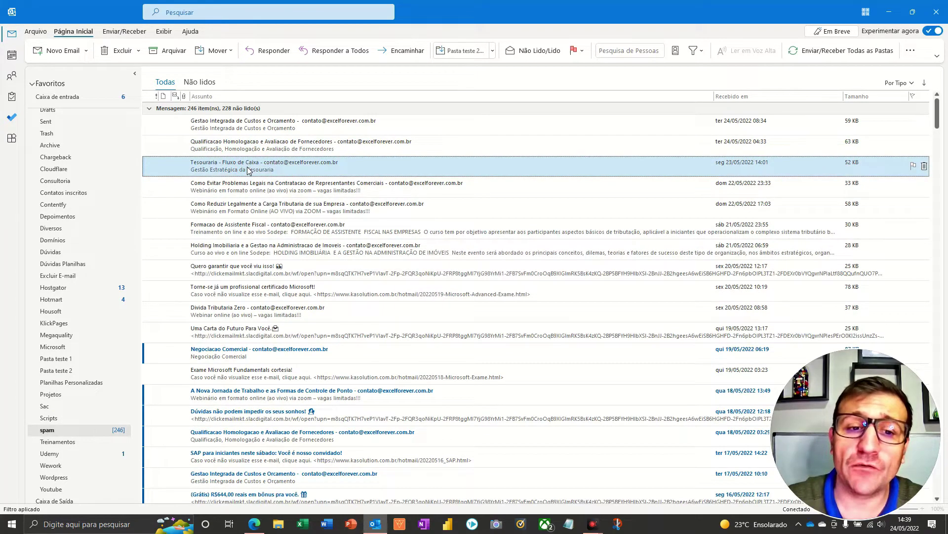
pyautogui.press('Delete')
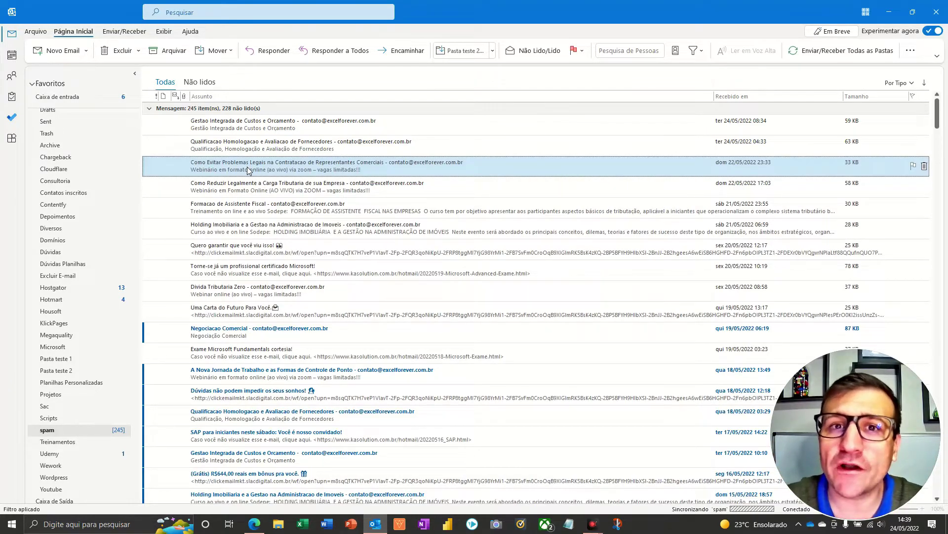
pyautogui.press('Delete')
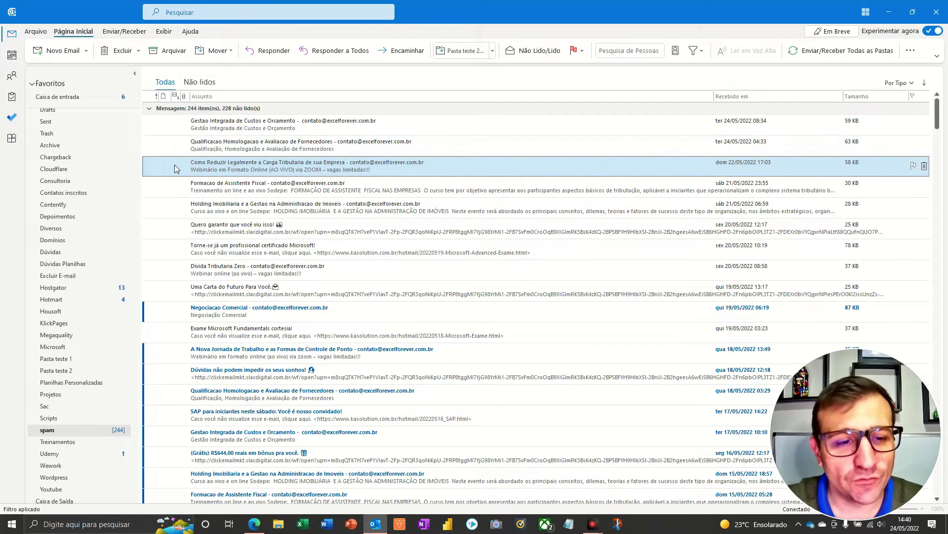
pyautogui.press('Delete')
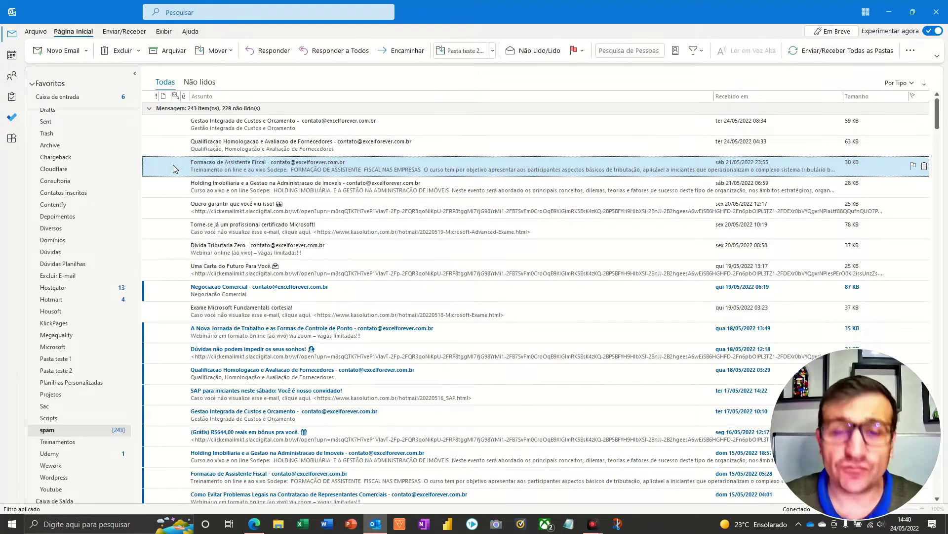
# - Permanently delete the Formacao de Assistente Fiscal message with Shift+Delete and confirm with Sim
pyautogui.hotkey('shift', 'Delete')
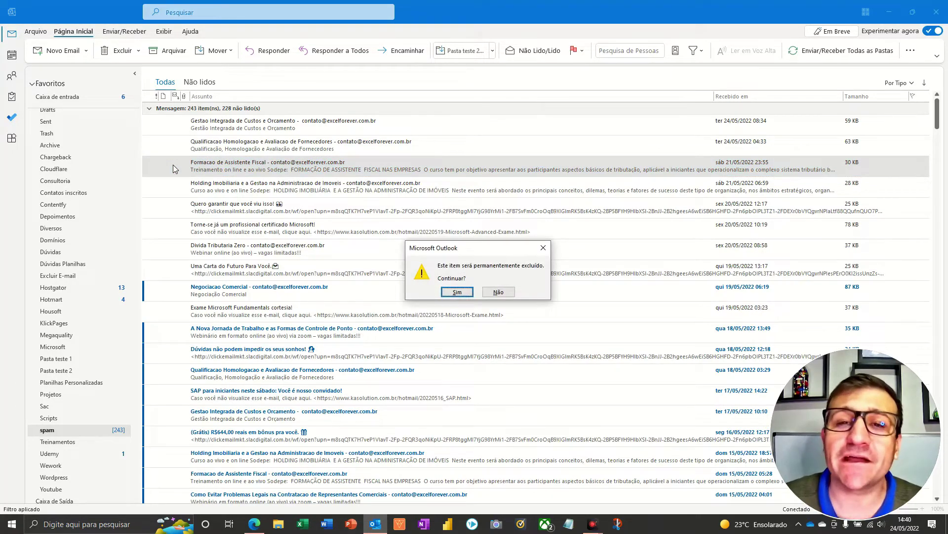
pyautogui.press('F5')
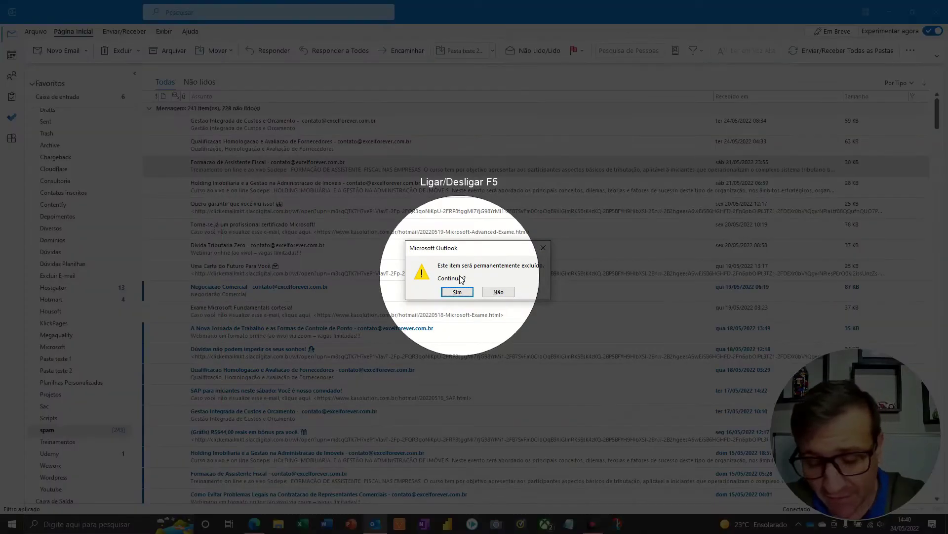
pyautogui.press('F5')
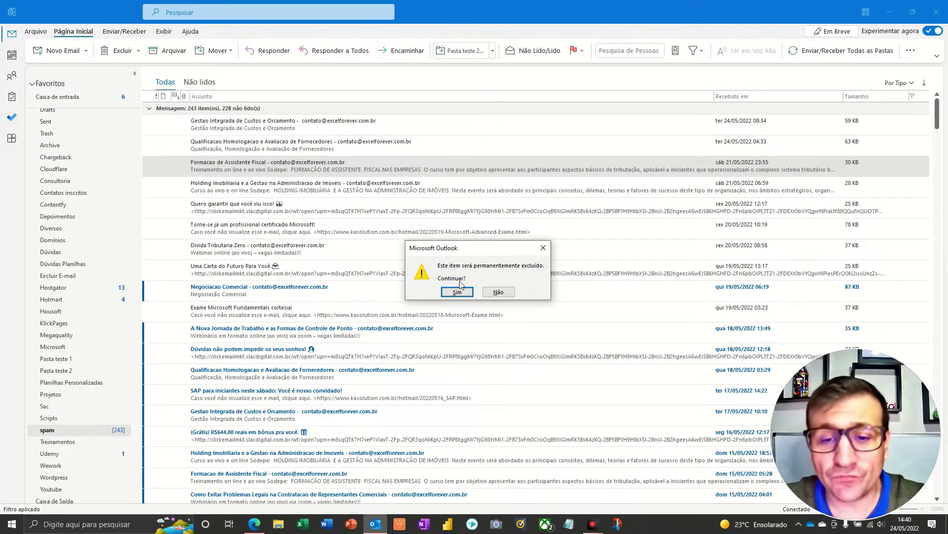
pyautogui.click(457, 292)
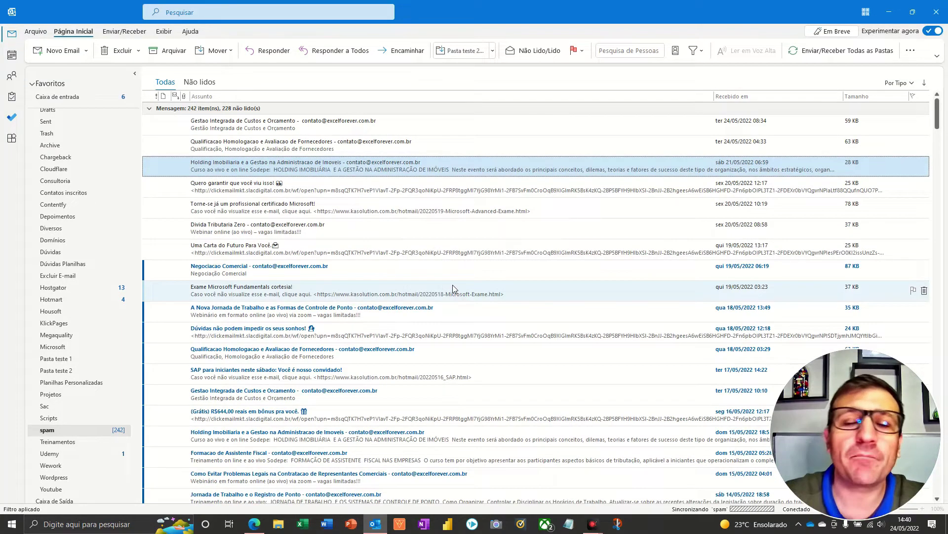